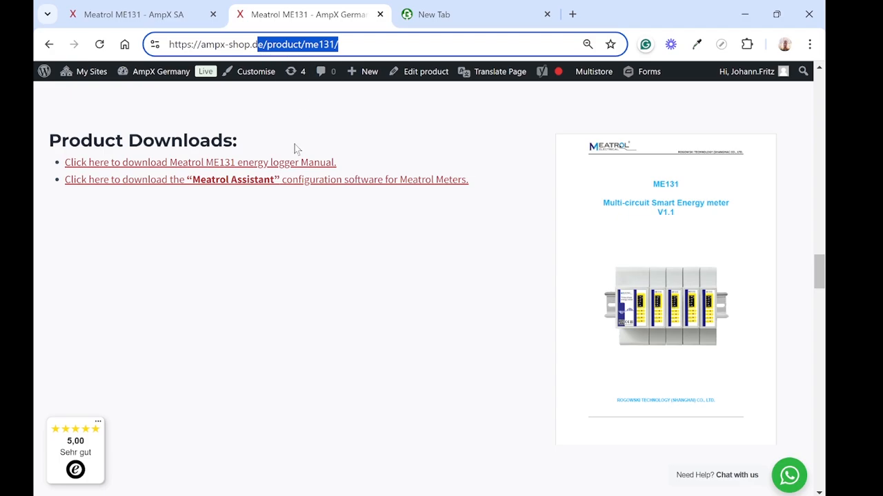
Step: Download the Meatrol Assistant configuration software from the product page, saving MeatrolAssistant-V1.23.240628-Setup.zip in the Temp folder on drive D
left_click(246, 238)
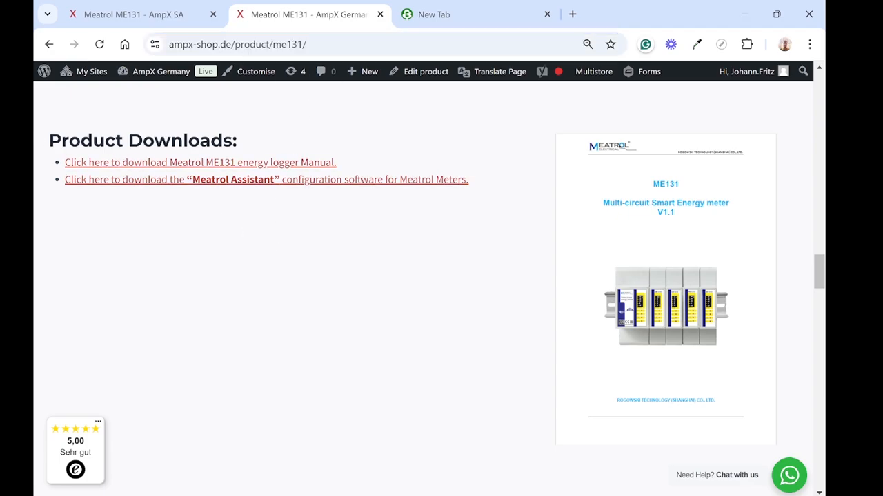
left_click(225, 180)
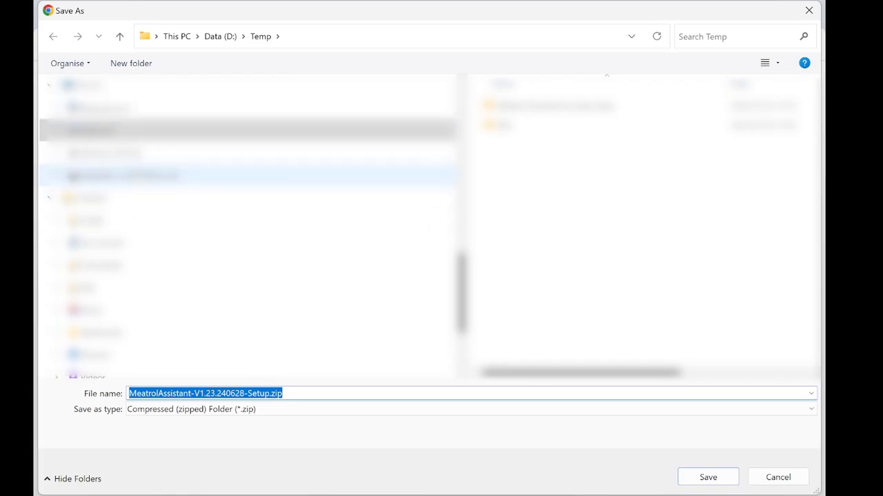
key("Return")
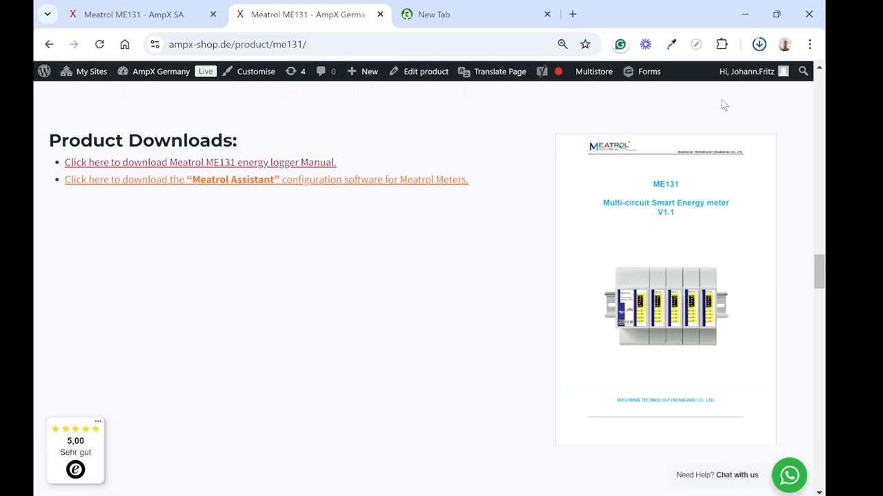
Step: Open the downloaded setup archive and run the Meatrol Assistant installer despite the SmartScreen block
left_click(759, 50)
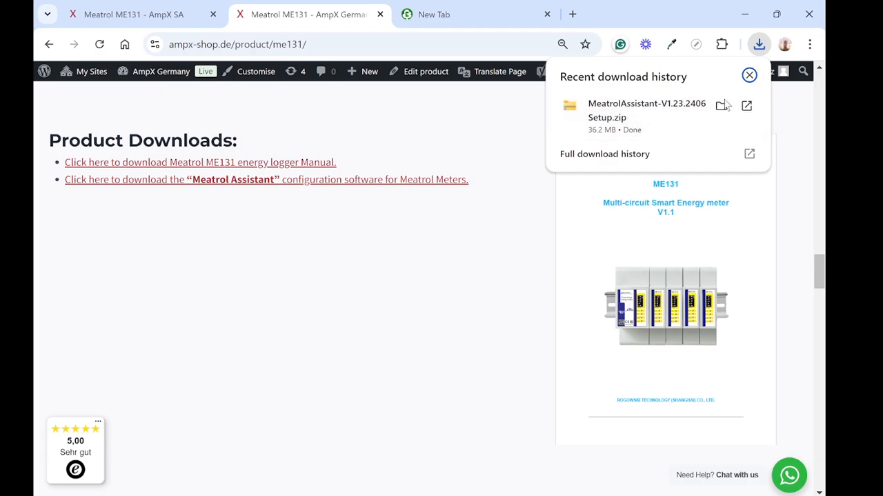
left_click(684, 106)
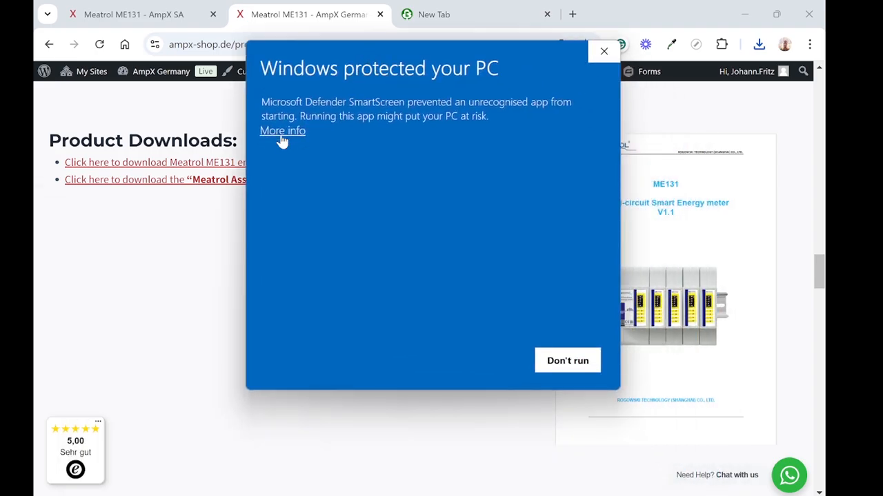
left_click(285, 133)
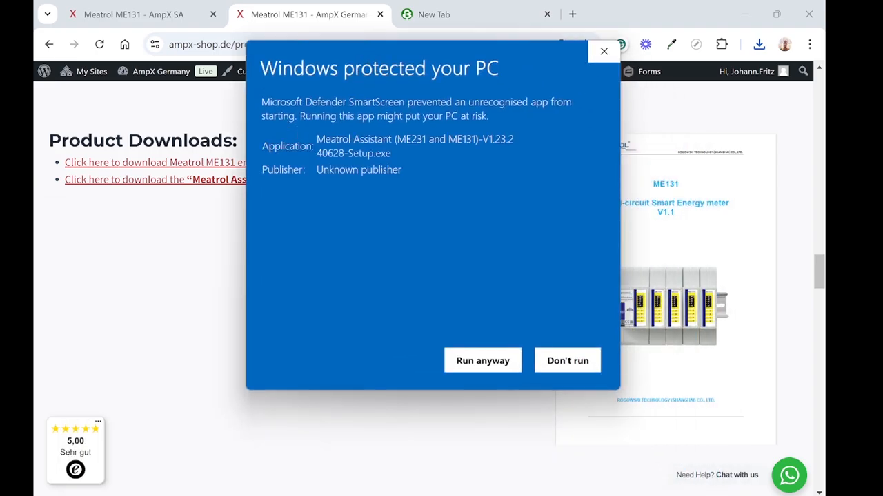
left_click(493, 367)
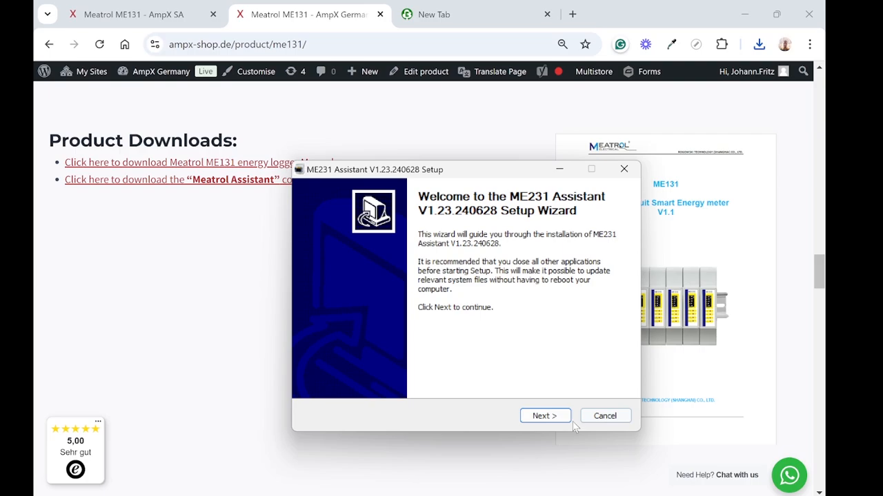
Step: Install ME231 Assistant V1.23.240628 into C:\Program Files (x86)\ME231 Assistant and launch it in a maximized window
left_click(541, 416)
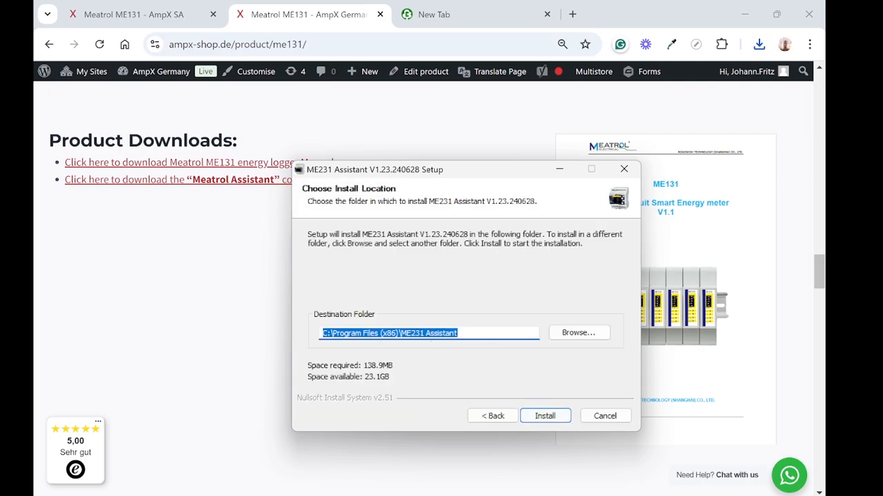
left_click(453, 333)
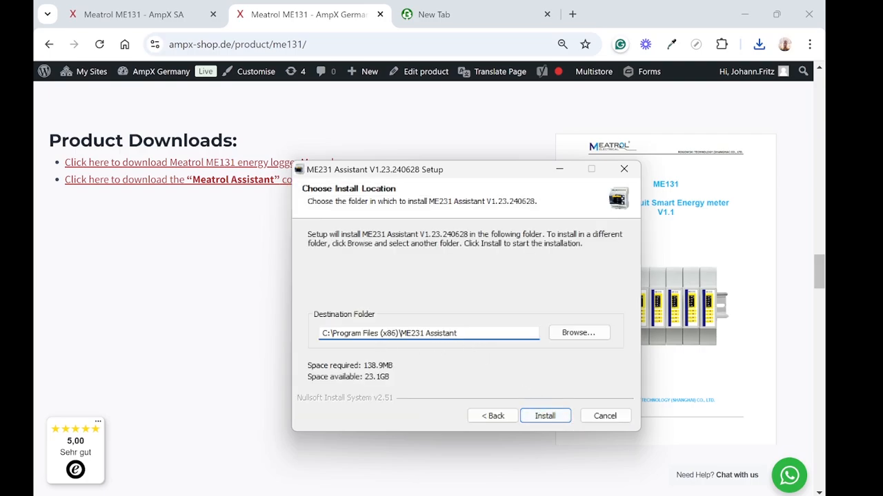
left_click_drag(424, 333, 395, 333)
left_click(458, 333)
key("ctrl+shift+Left")
key("ctrl+shift+Left")
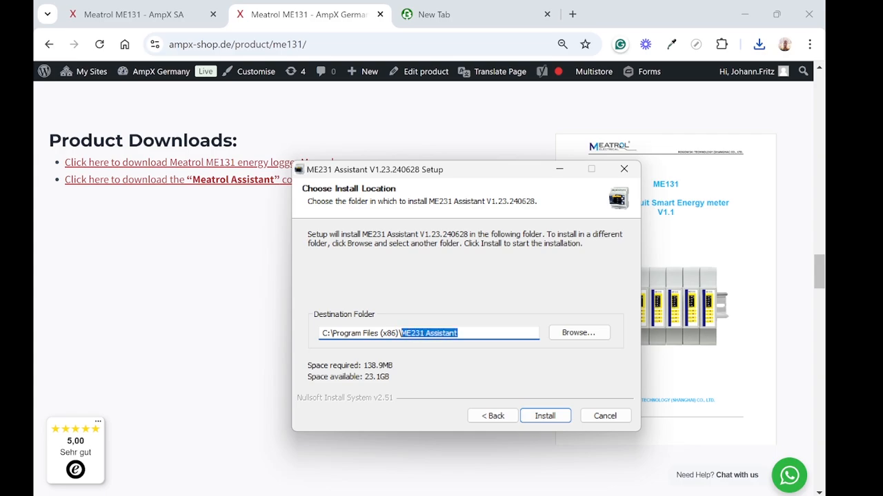
left_click(456, 333)
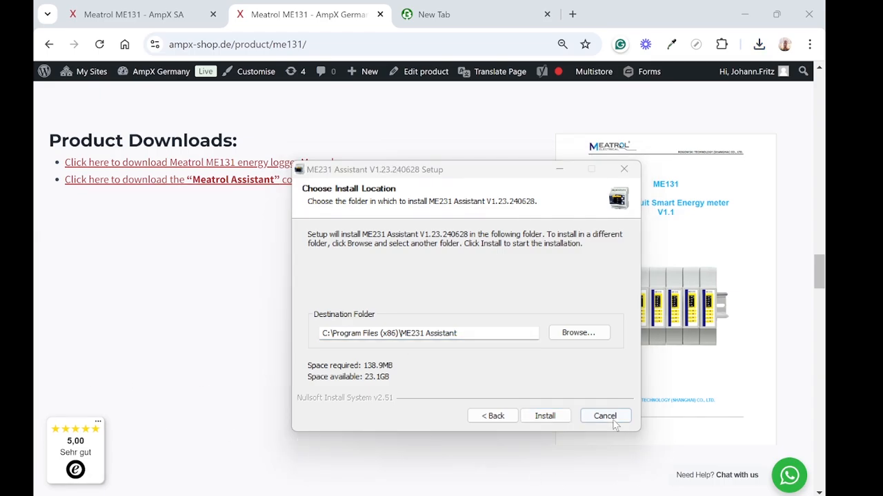
left_click(541, 416)
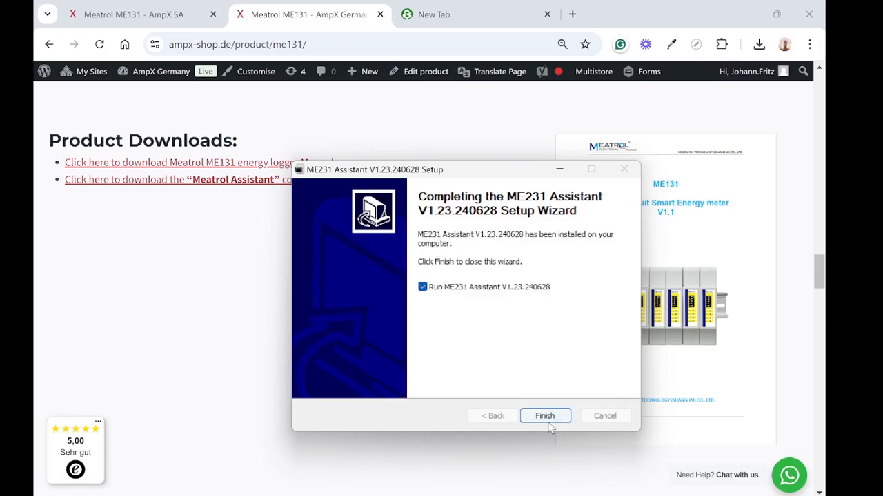
left_click(549, 416)
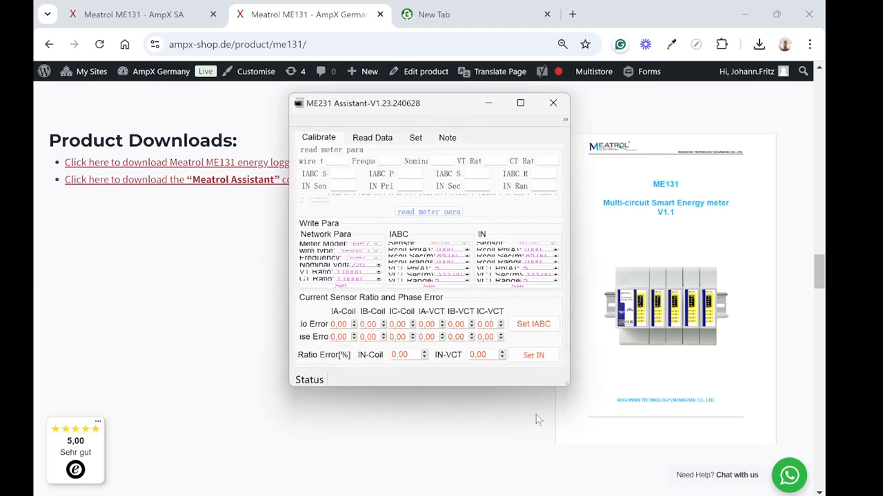
left_click(520, 103)
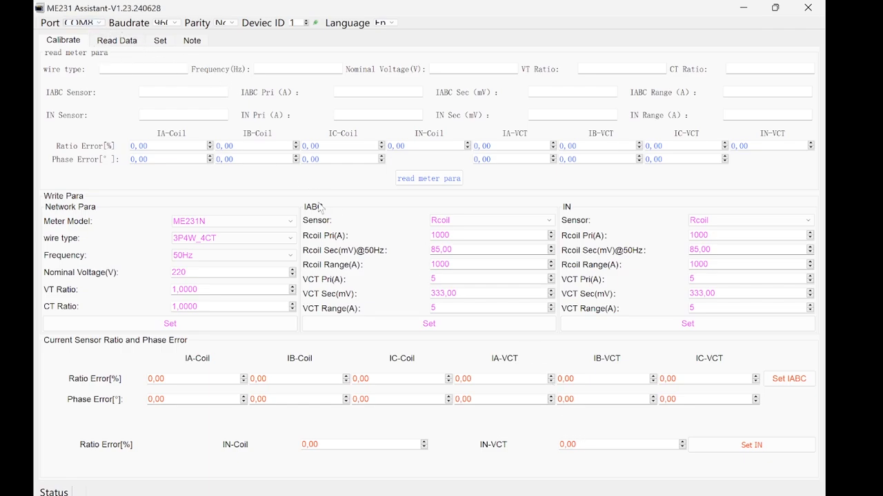
Step: Switch to the ME131 manual in Adobe Acrobat and examine the Modbus-RTU communication parameters and device address settings in chapter 6
left_click(542, 495)
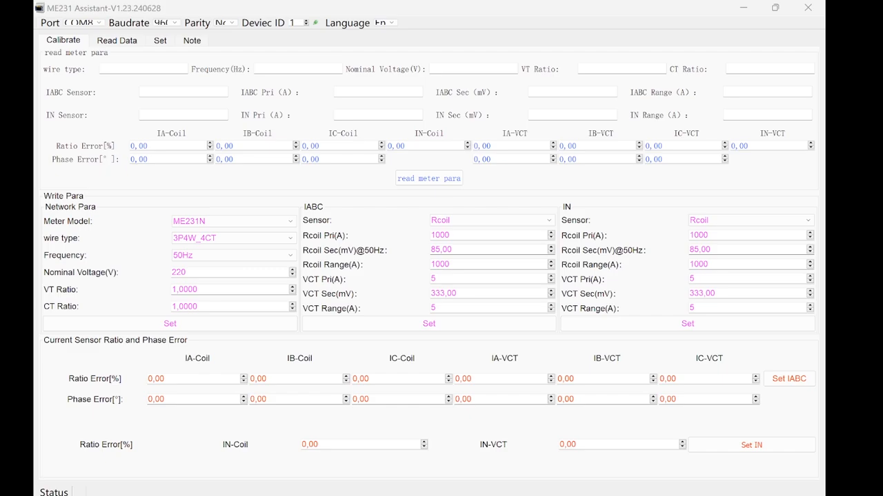
left_click_drag(394, 495, 607, 3)
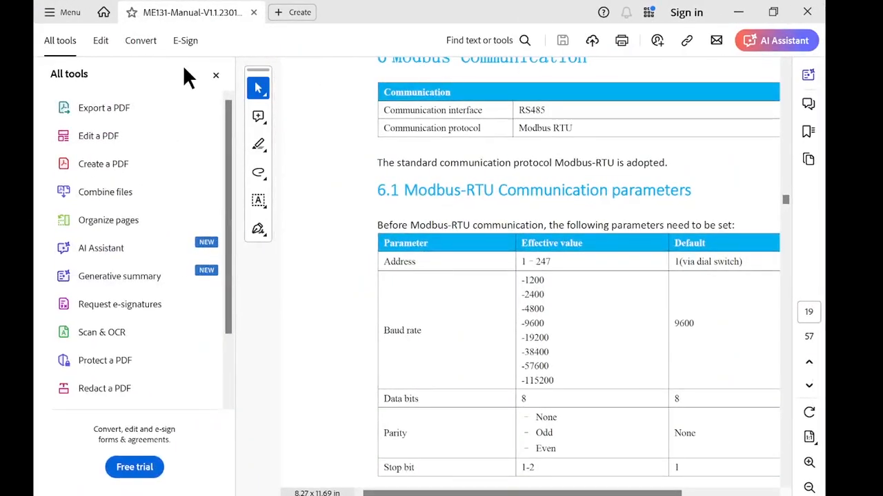
left_click(215, 75)
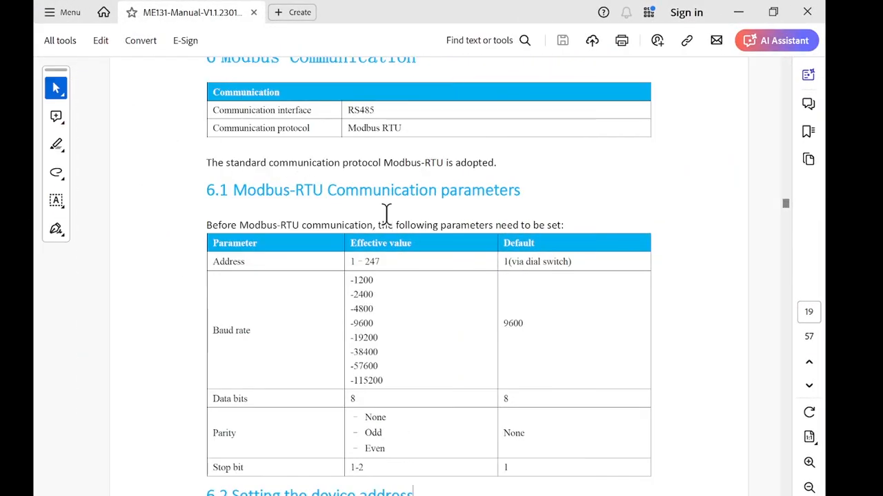
scroll(386, 214, "down", 5)
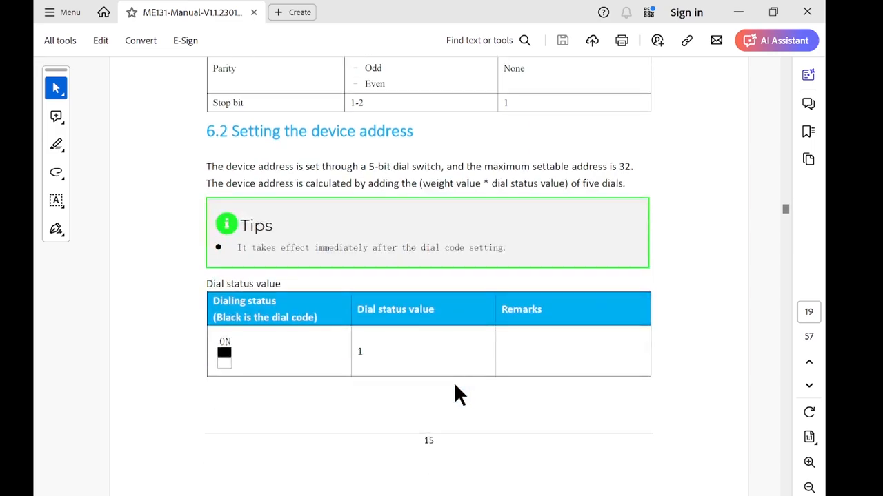
scroll(454, 382, "down", 6)
scroll(442, 397, "up", 9)
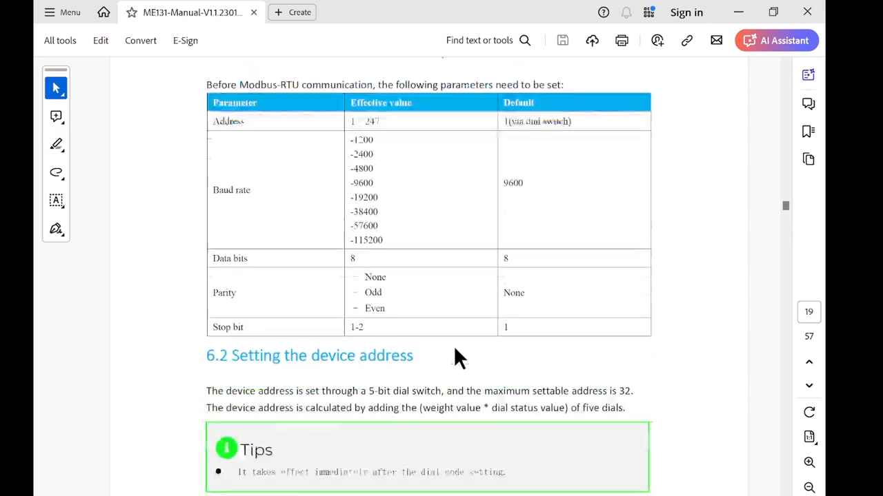
scroll(454, 347, "up", 3)
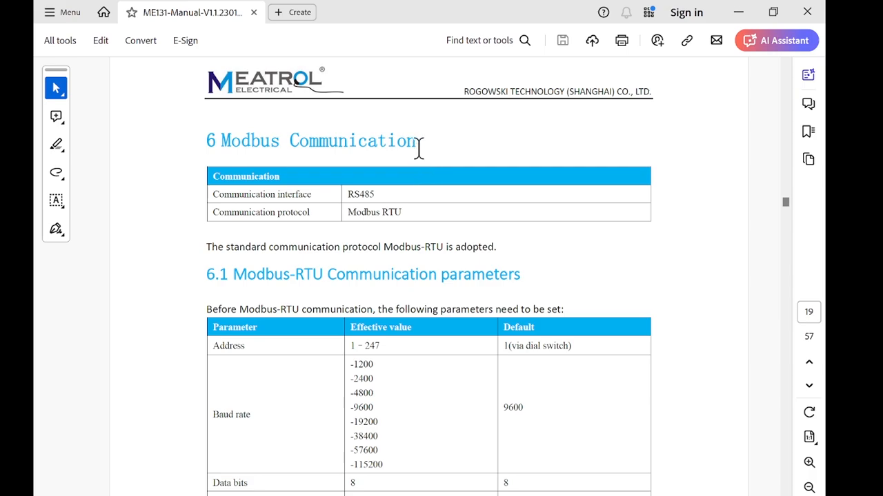
left_click_drag(420, 147, 205, 143)
left_click(470, 223)
scroll(480, 230, "down", 1)
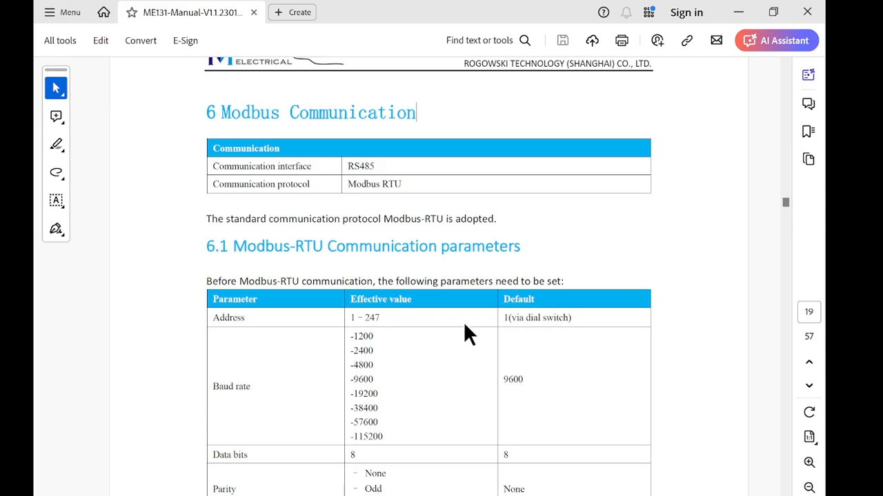
scroll(380, 321, "down", 1)
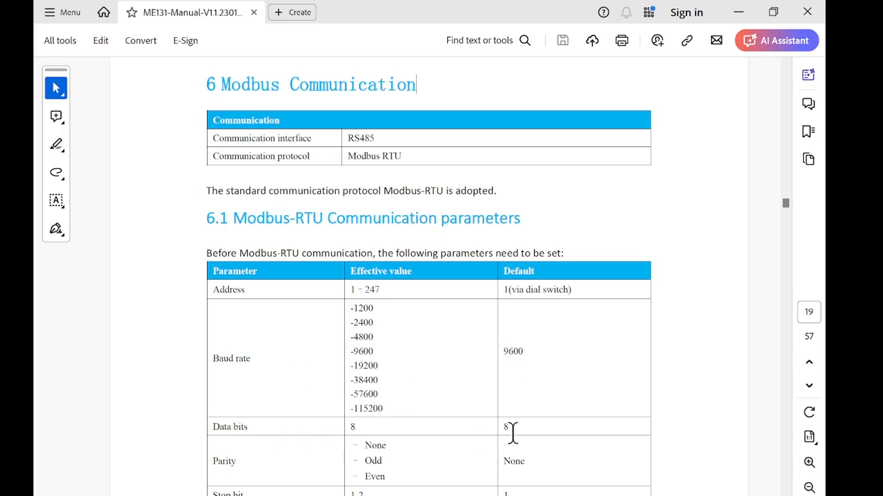
scroll(513, 433, "down", 1)
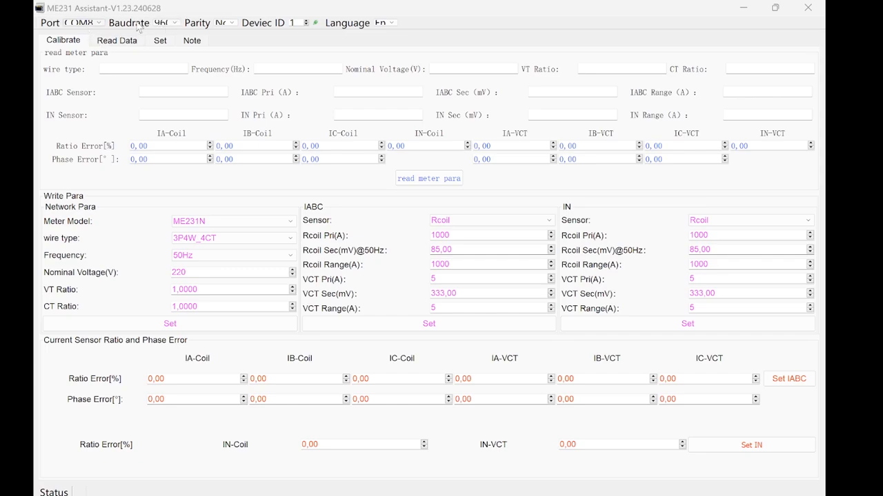
Step: Back in ME231 Assistant, check the available baud rate and parity options against the manual's defaults
left_click(173, 23)
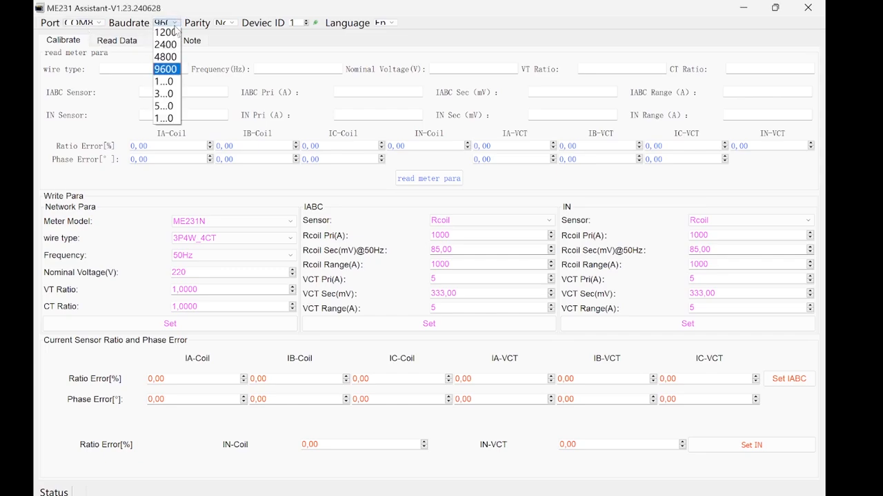
left_click(232, 23)
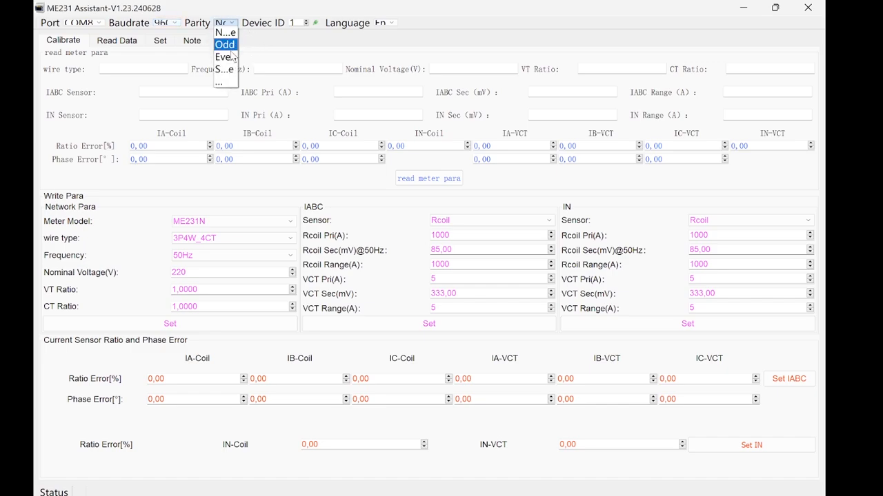
left_click(303, 61)
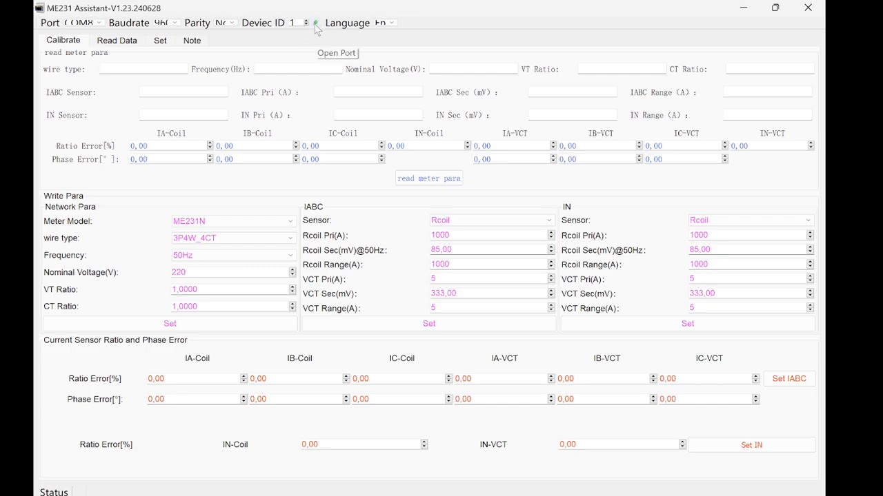
Step: Select the USB serial port COM8 as the communication port
left_click(101, 24)
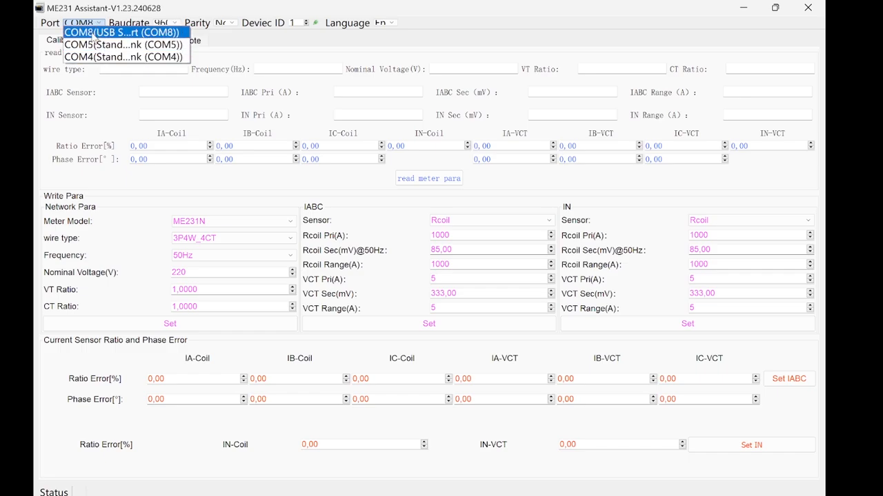
left_click(96, 33)
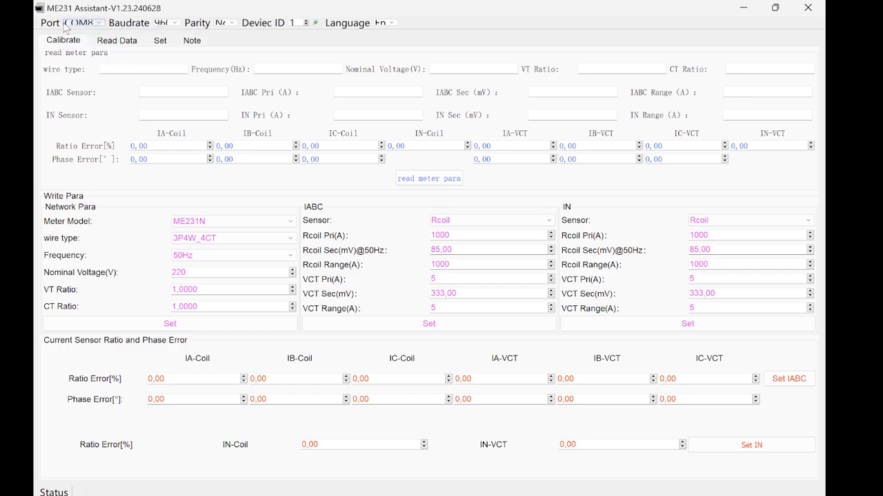
left_click(102, 26)
left_click(106, 33)
Step: Open the selected COM8 port and read the connected meter's parameters
left_click(315, 23)
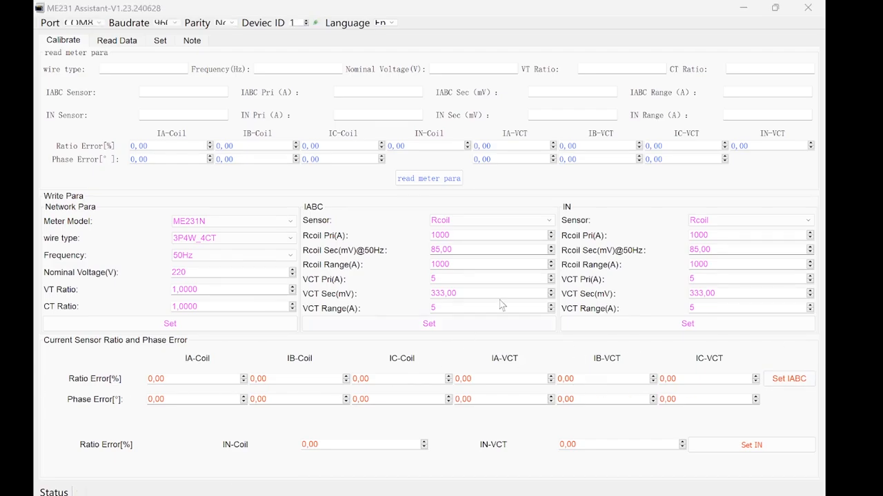
left_click(318, 20)
left_click(315, 23)
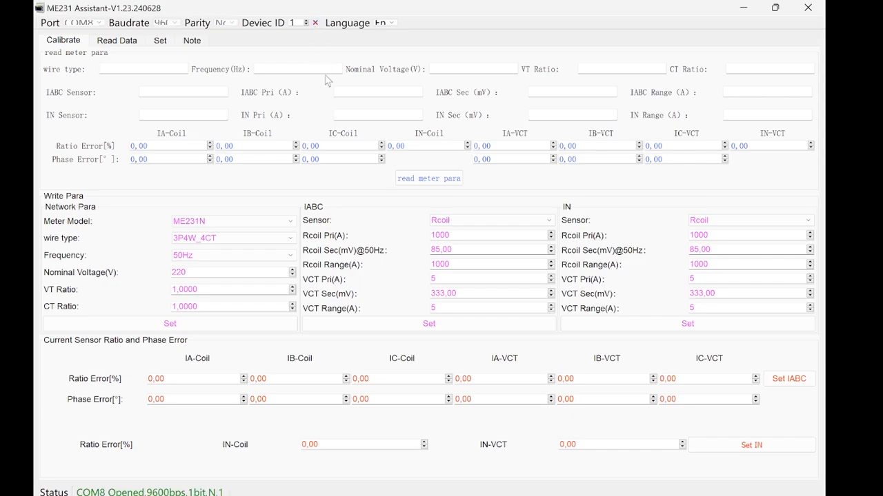
left_click(424, 181)
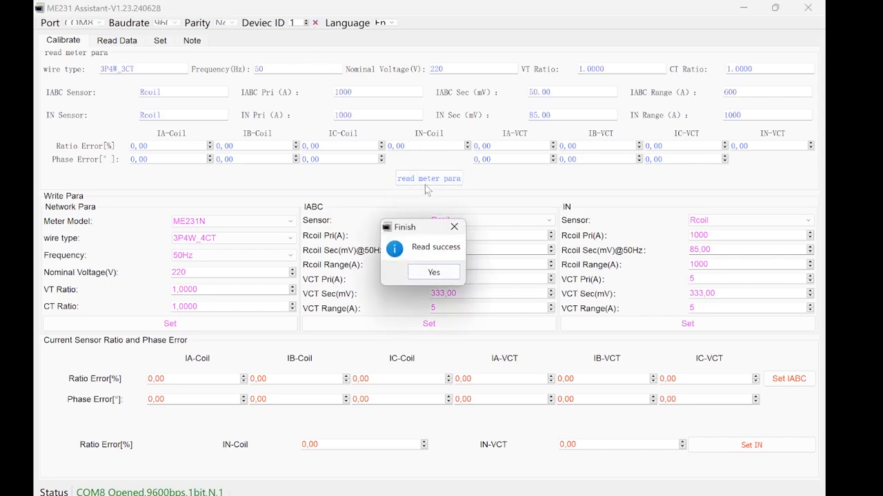
left_click(431, 273)
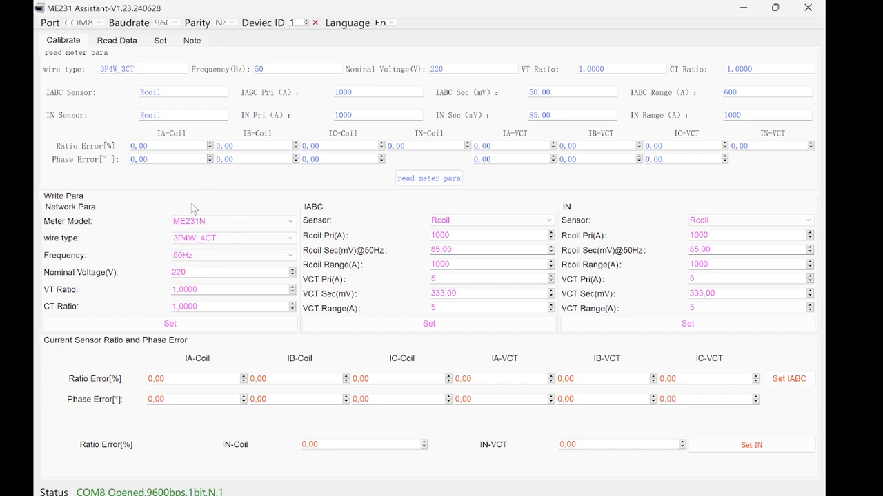
Step: In the network parameters to write, set the meter model to ME131 and the wire type to 3P4W_3CT
left_click(229, 221)
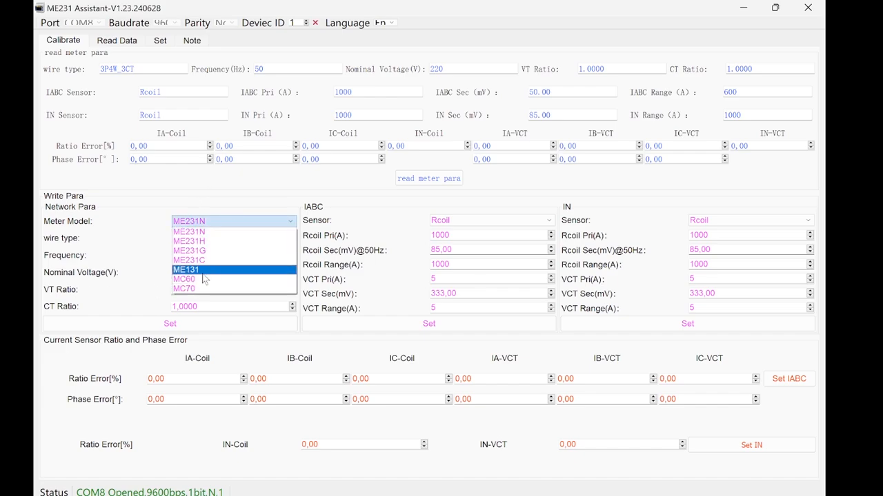
left_click(207, 269)
left_click(235, 241)
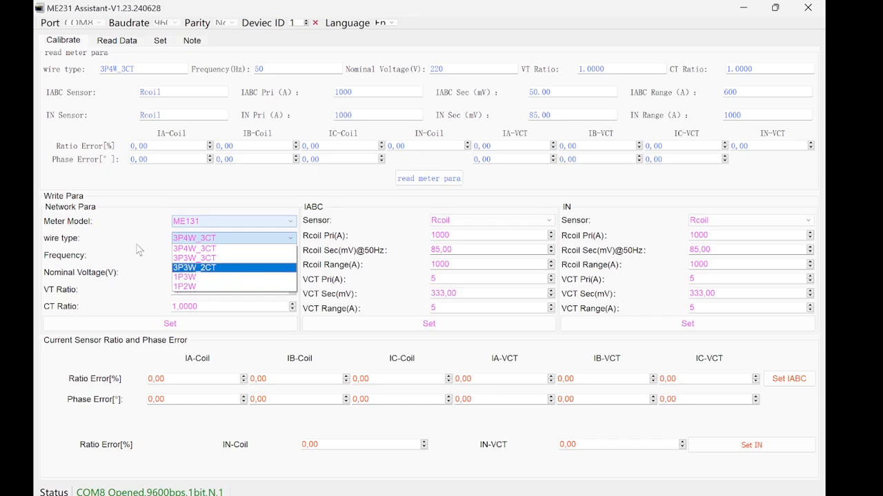
left_click(197, 249)
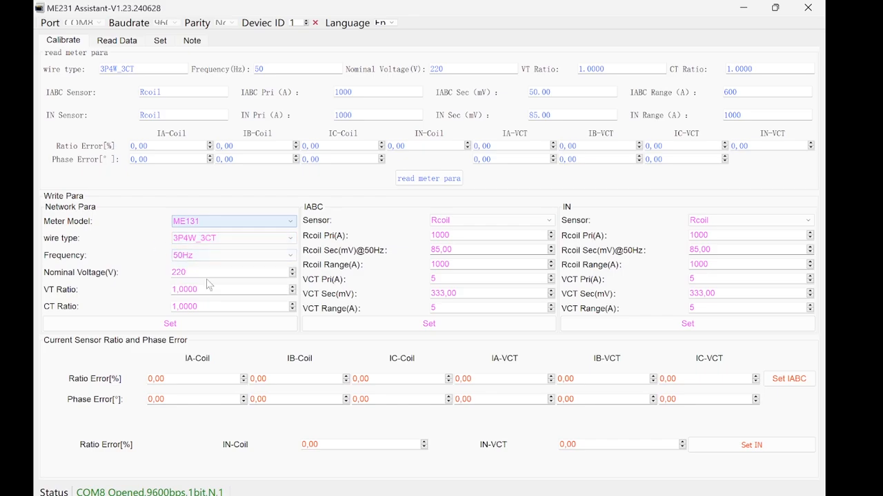
Step: Write the network parameters to the meter and display its live measurement data
left_click(200, 328)
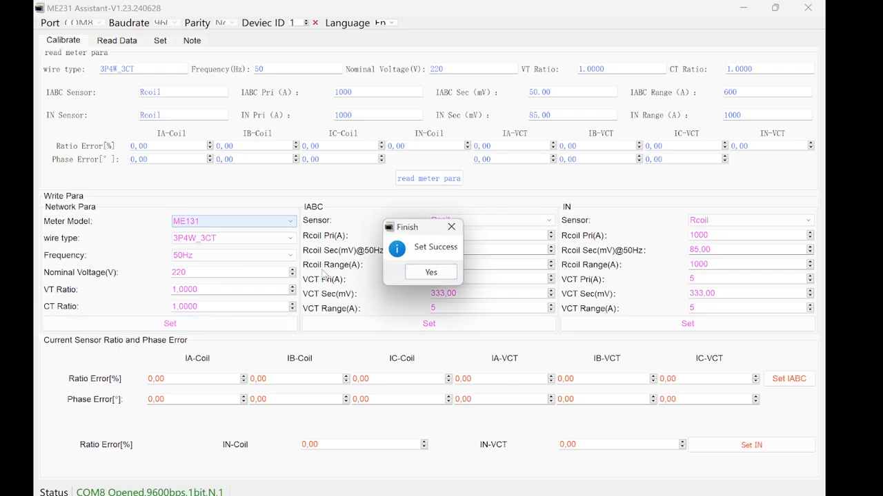
left_click(440, 275)
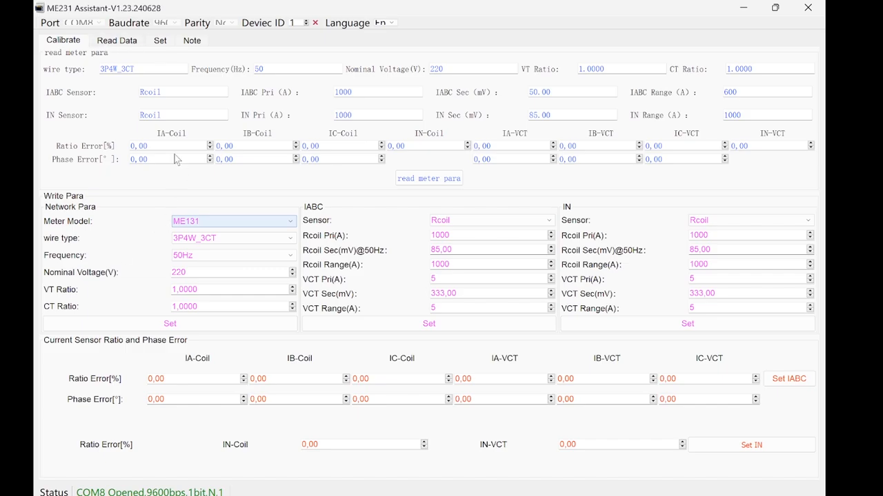
left_click(117, 40)
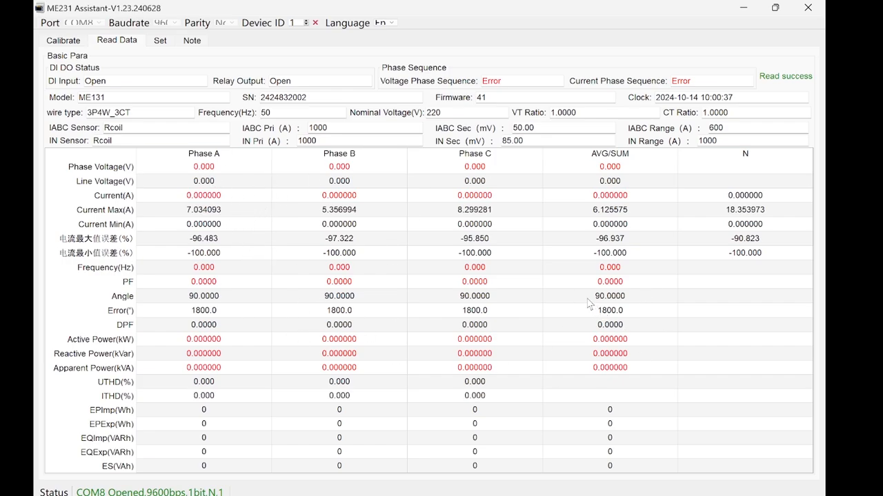
Step: Switch to Notepad, keep the meter's SN visible beside it, and note the serial number in space-separated groups of four, three and three digits
left_click_drag(1, 242, 547, 184)
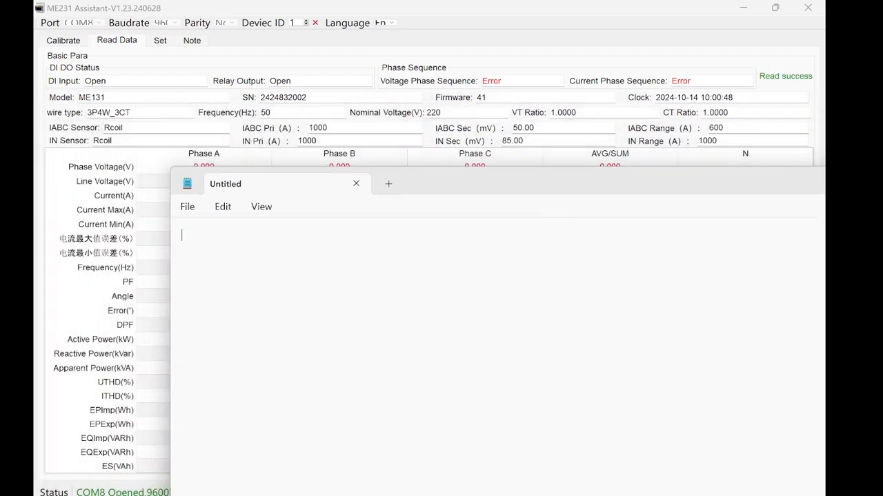
left_click_drag(475, 191, 561, 159)
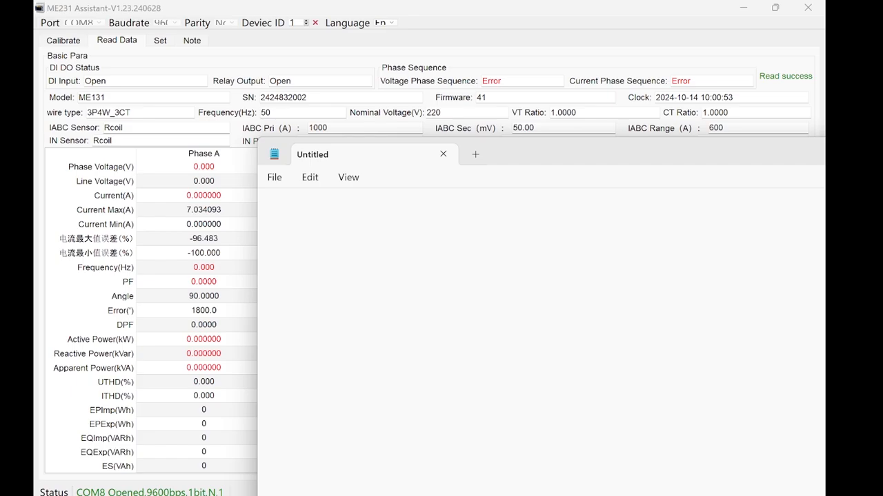
type("2424 832")
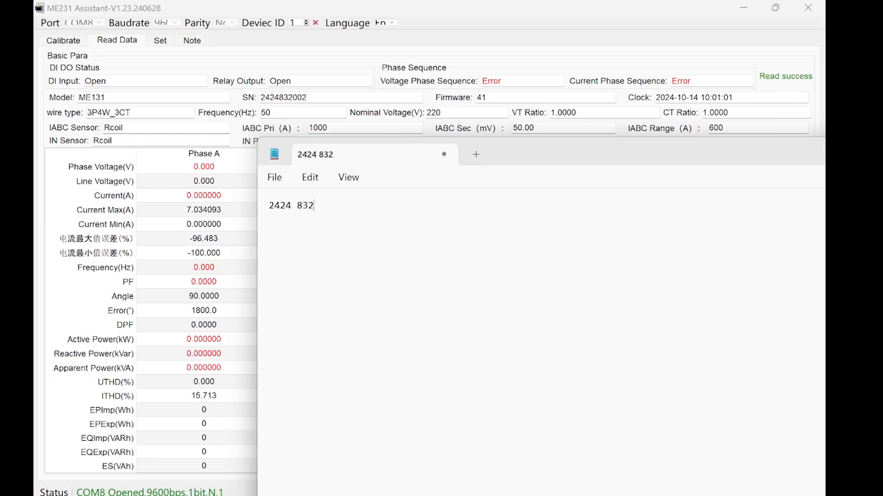
type("0")
key("BackSpace")
type("002")
Step: Highlight the entire serial number in the note for comparison with the meter's SN
mouse_move(270, 218)
left_mouse_down()
mouse_move(285, 205)
mouse_move(268, 206)
left_mouse_up()
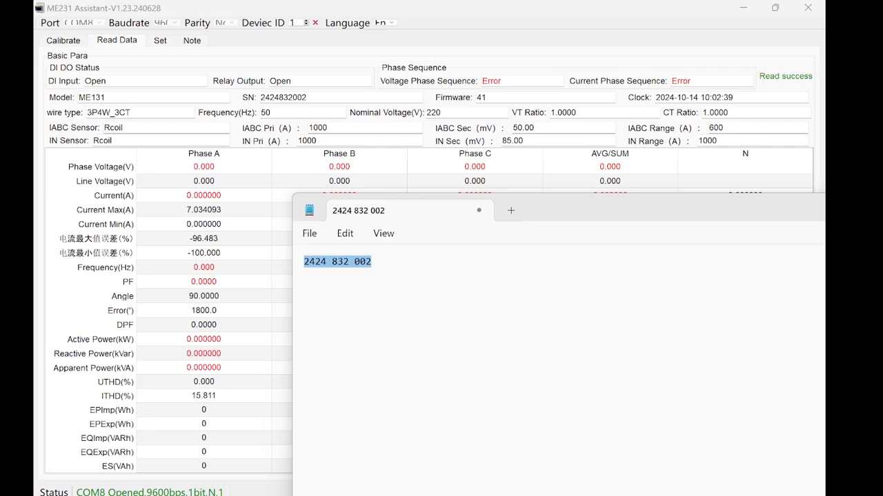
left_click(404, 276)
left_click_drag(372, 262, 278, 269)
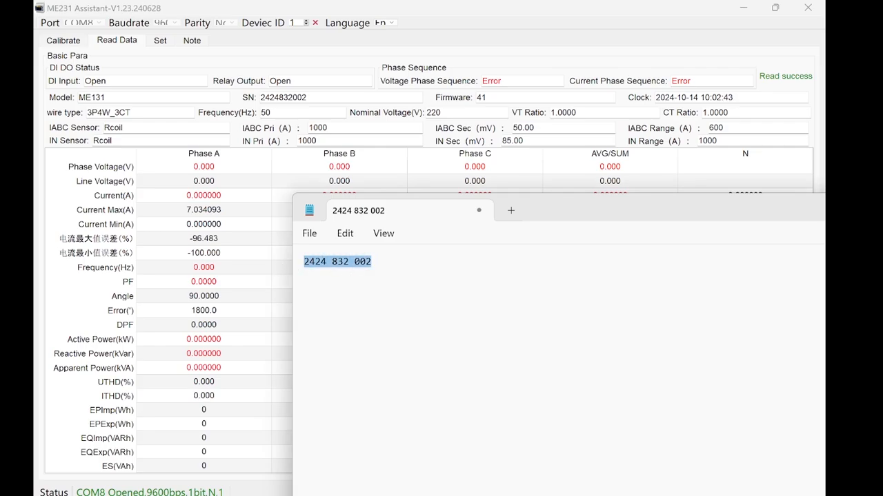